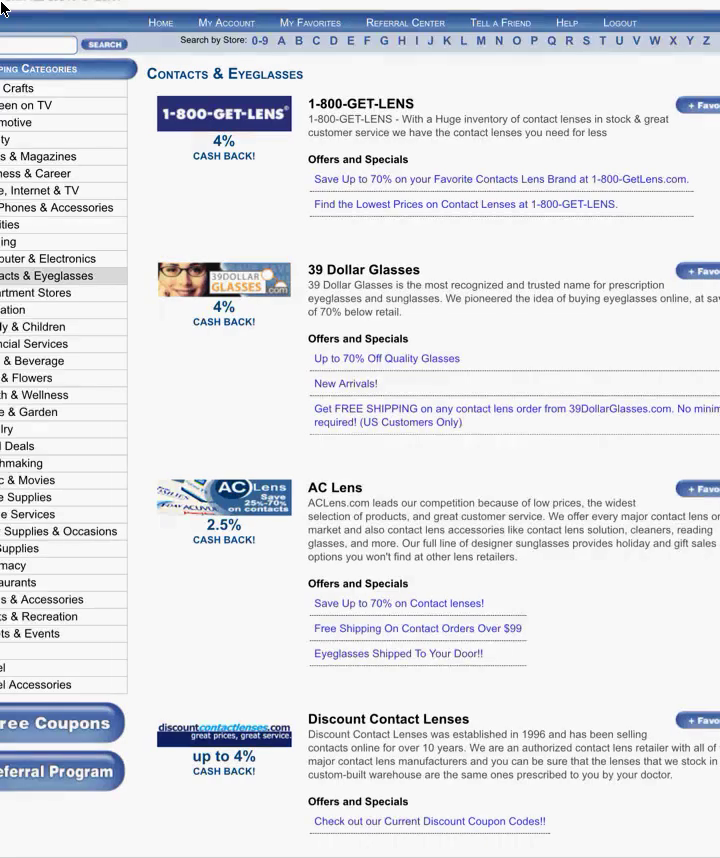
Step: Look through the Contacts & Eyeglasses stores, examining each store's cash back rate and its offers and specials
{"action": "scroll", "coordinate": [3, 8], "scroll_direction": "down", "scroll_amount": 2}
{"action": "scroll", "coordinate": [3, 8], "scroll_direction": "down", "scroll_amount": 3}
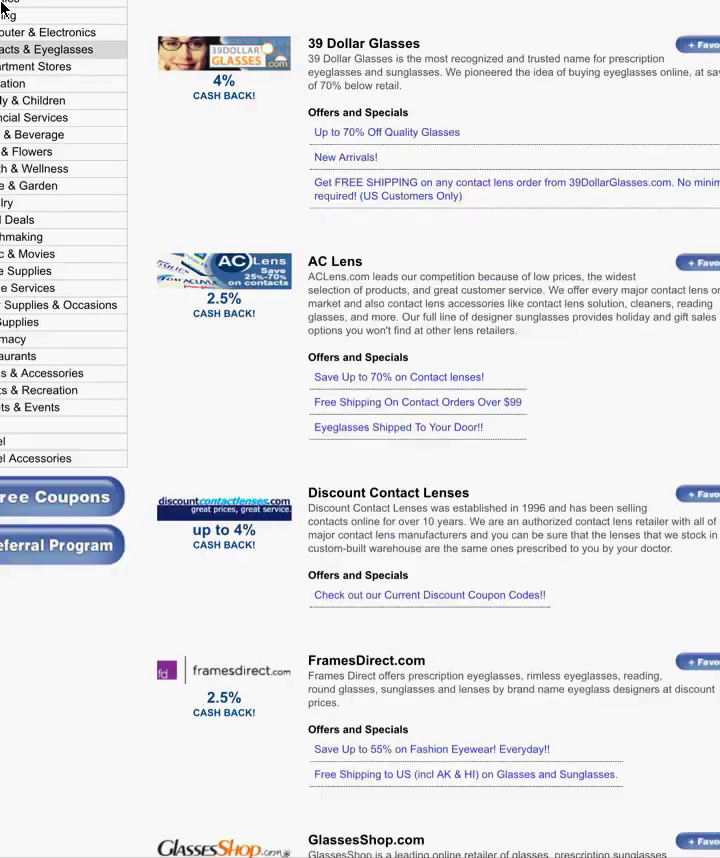
{"action": "scroll", "coordinate": [3, 8], "scroll_direction": "down", "scroll_amount": 1}
{"action": "scroll", "coordinate": [3, 8], "scroll_direction": "down", "scroll_amount": 2}
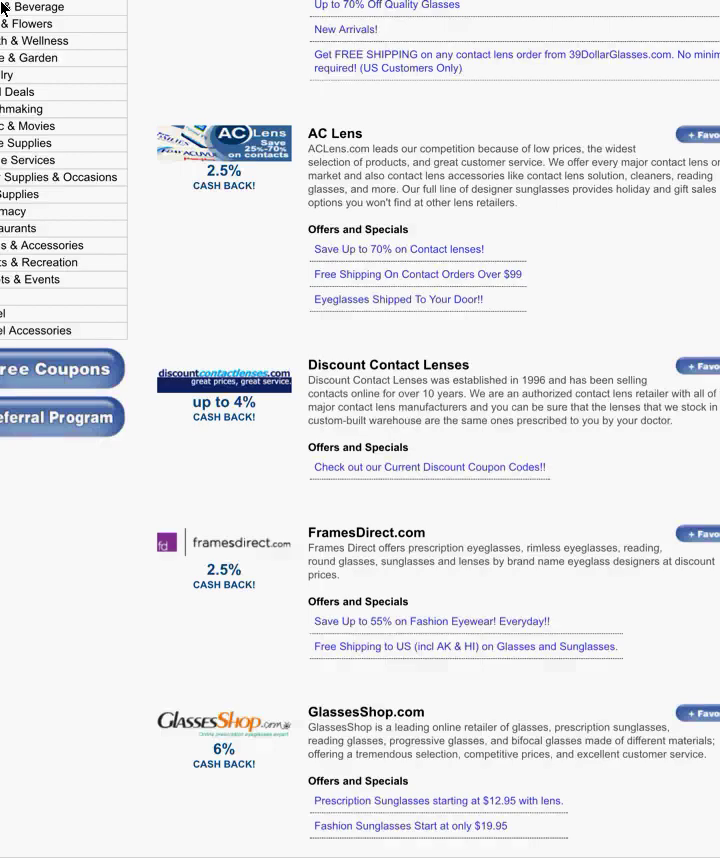
{"action": "scroll", "coordinate": [3, 8], "scroll_direction": "down", "scroll_amount": 15}
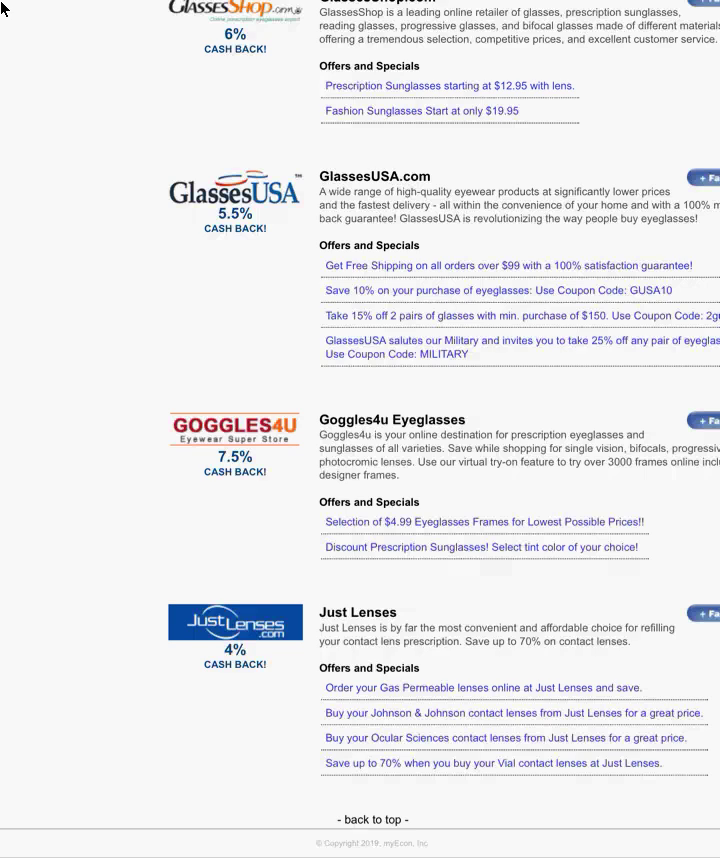
{"action": "key", "text": "ctrl+0"}
{"action": "scroll", "coordinate": [1, 8], "scroll_direction": "up", "scroll_amount": 15}
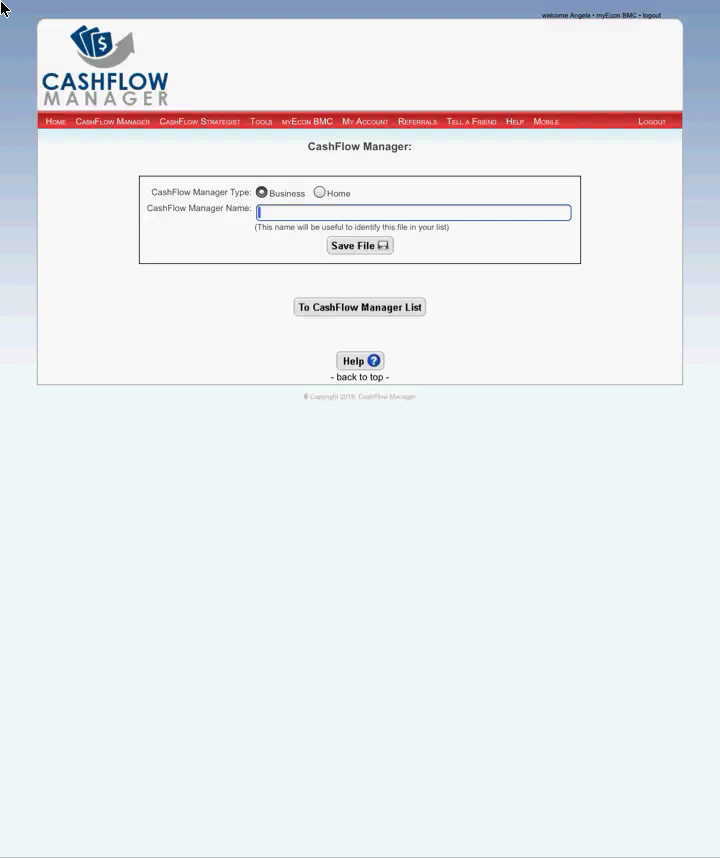
Step: Name the new Business CashFlow Manager file MyEcon and save it
{"action": "type", "text": "MyEcon"}
{"action": "key", "text": "Return"}
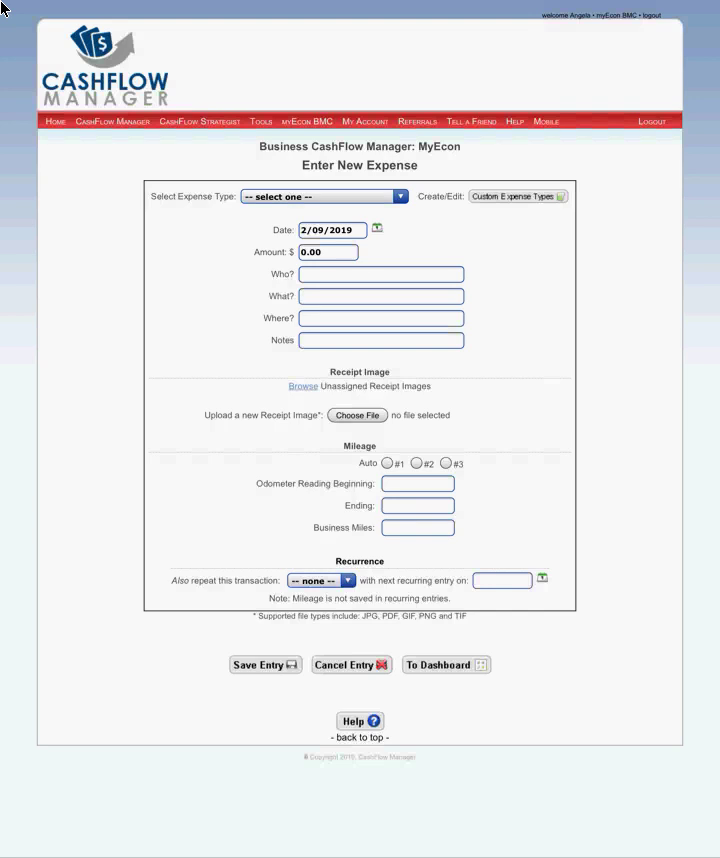
Step: Set the new expense's type to Meetings & Seminars and its amount to $199.00
{"action": "key", "text": "m"}
{"action": "key", "text": "BackSpace"}
{"action": "key", "text": "BackSpace"}
{"action": "key", "text": "BackSpace"}
{"action": "key", "text": "BackSpace"}
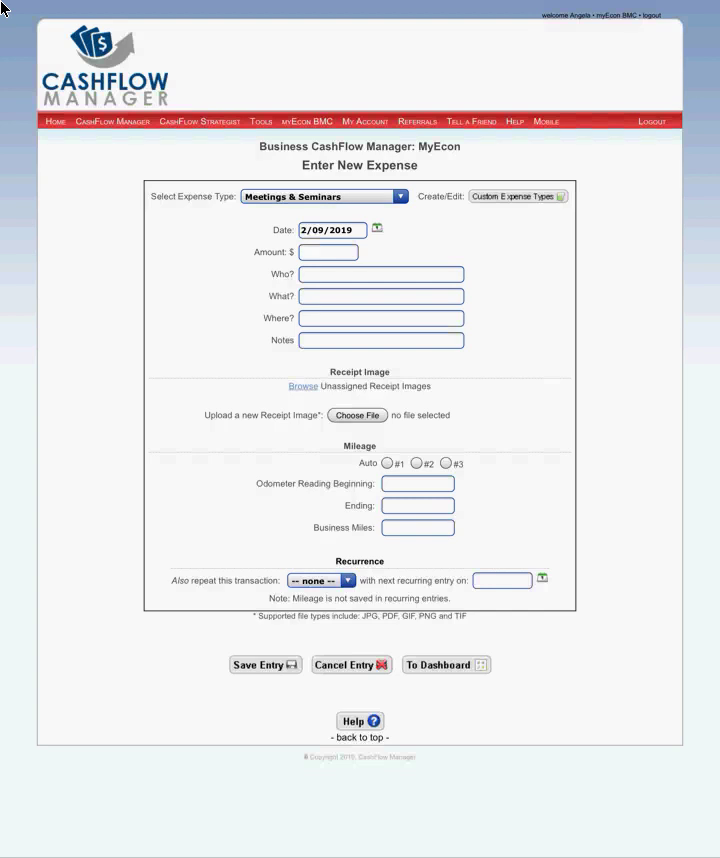
{"action": "type", "text": "199.00"}
Step: Enter MyEcon-Detroit as the expense's Who and Business Conference as its What
{"action": "key", "text": "Tab"}
{"action": "type", "text": "MyEcon-Detroit"}
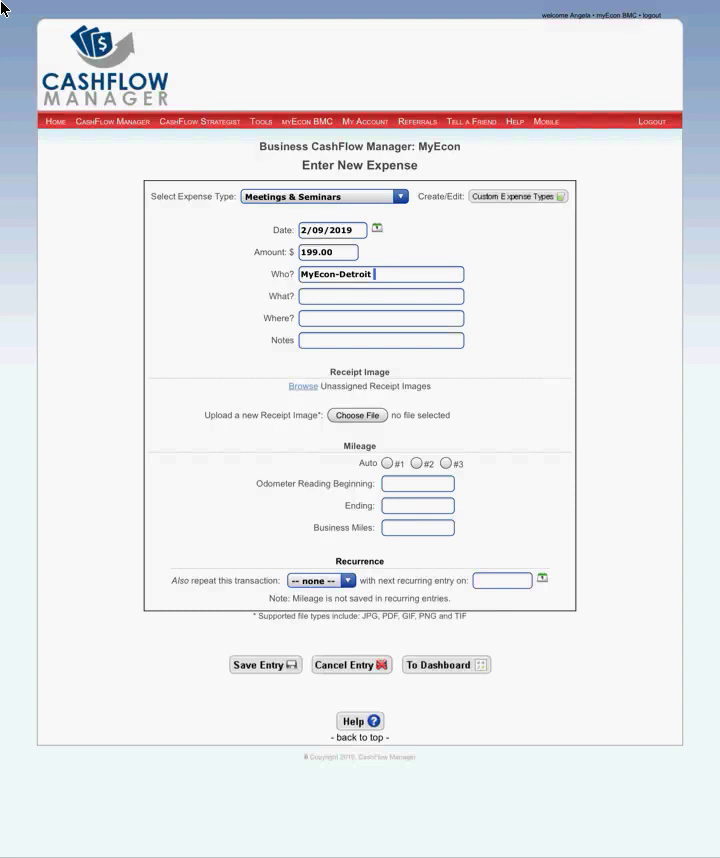
{"action": "key", "text": "Tab"}
{"action": "type", "text": "Business Conference"}
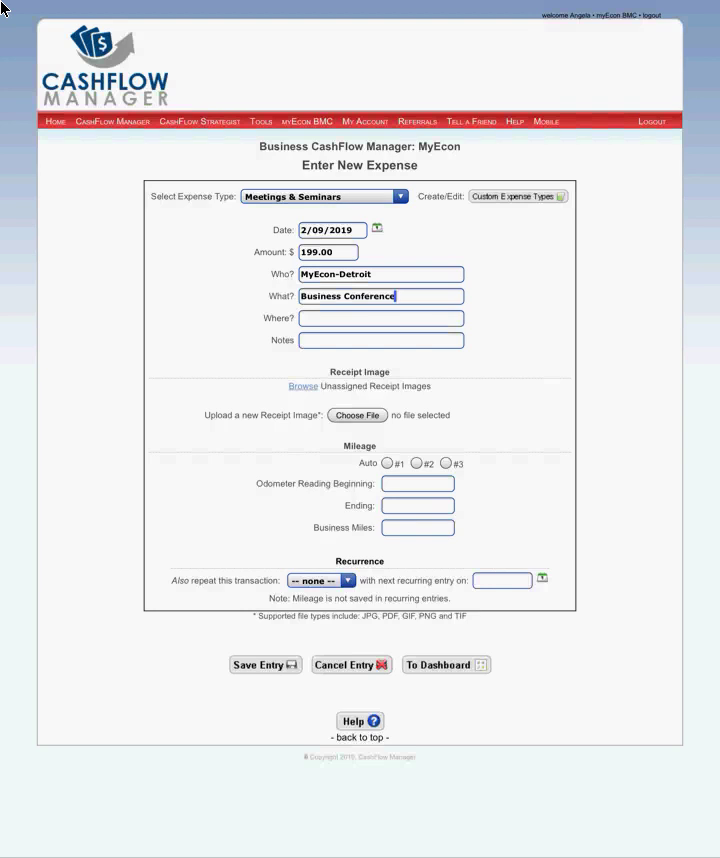
Step: Enter the conference venue's full street address as the expense's Where
{"action": "key", "text": "Tab"}
{"action": "type", "text": "67 state street, detr"}
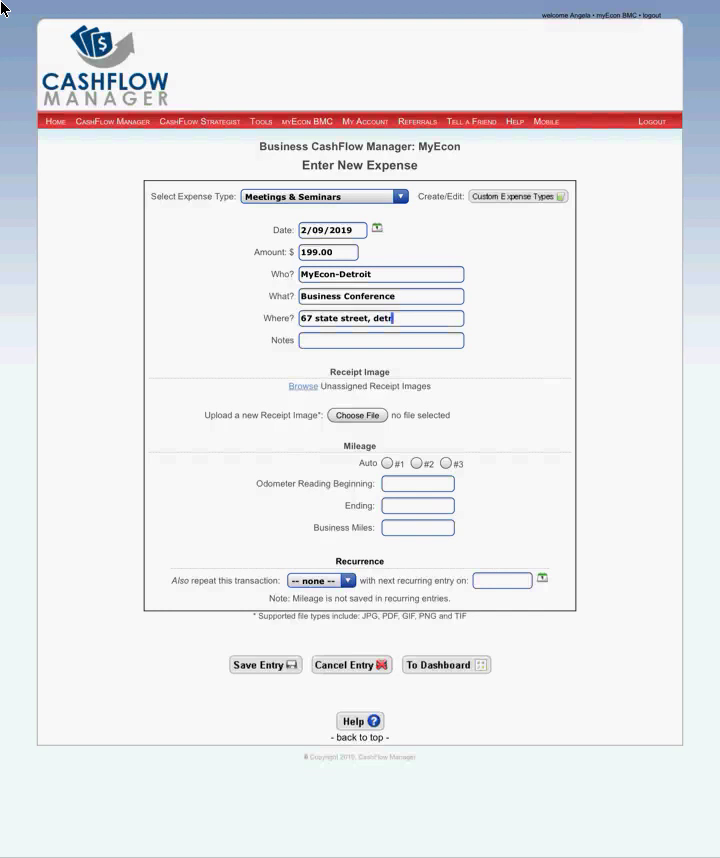
{"action": "type", "text": "oit, mi, 86529"}
Step: Write the expense note "Traveled to Detroit for 3day Conference, Detroit Cashflow, hosted by f"
{"action": "key", "text": "Tab"}
{"action": "type", "text": "Tr"}
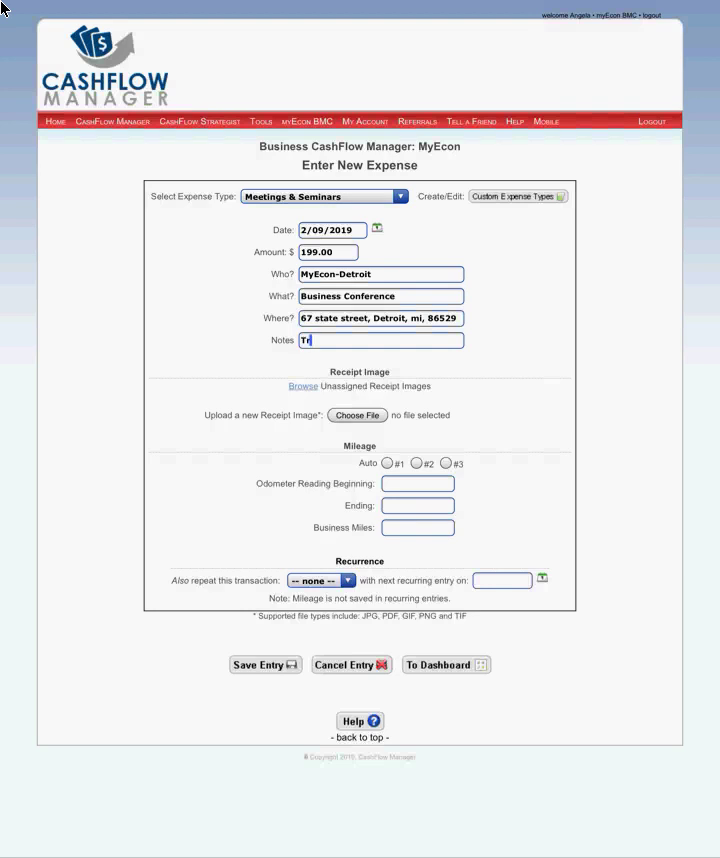
{"action": "type", "text": "aveled to detro"}
{"action": "key", "text": "BackSpace"}
{"action": "key", "text": "BackSpace"}
{"action": "key", "text": "BackSpace"}
{"action": "key", "text": "BackSpace"}
{"action": "key", "text": "BackSpace"}
{"action": "type", "text": "Detroit for "}
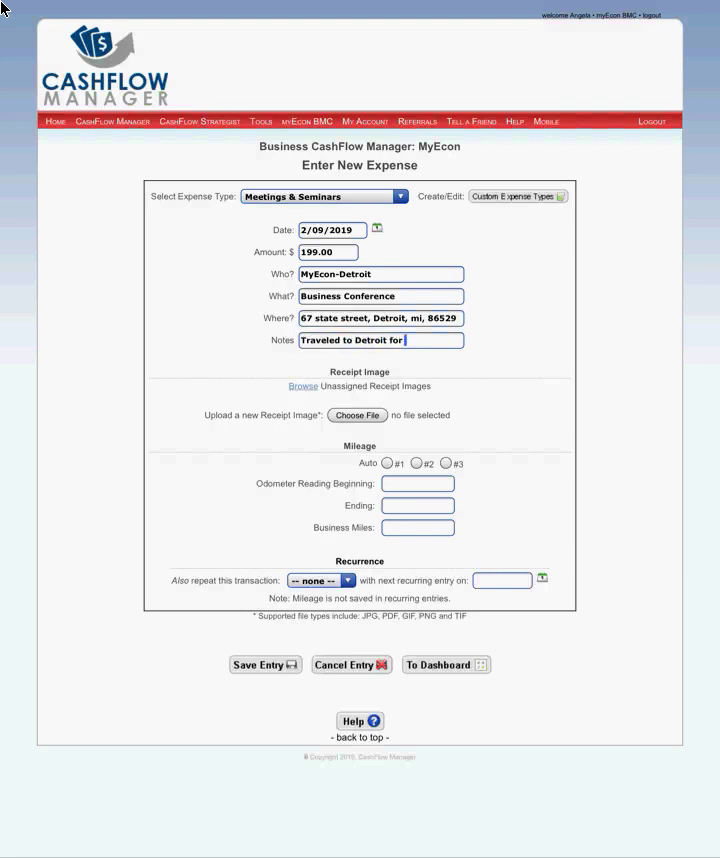
{"action": "type", "text": "3day conference,"}
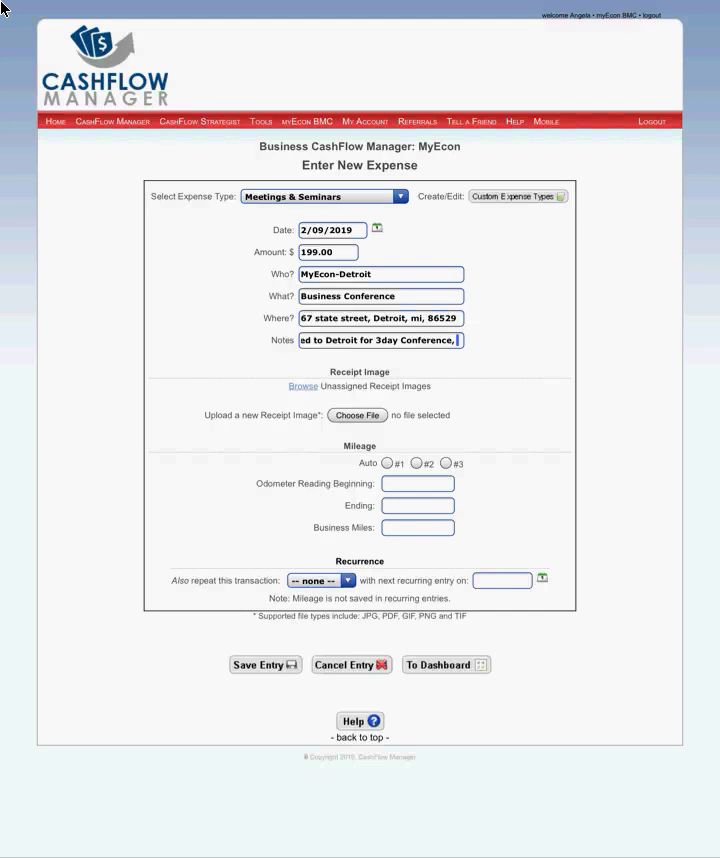
{"action": "type", "text": "Detroit"}
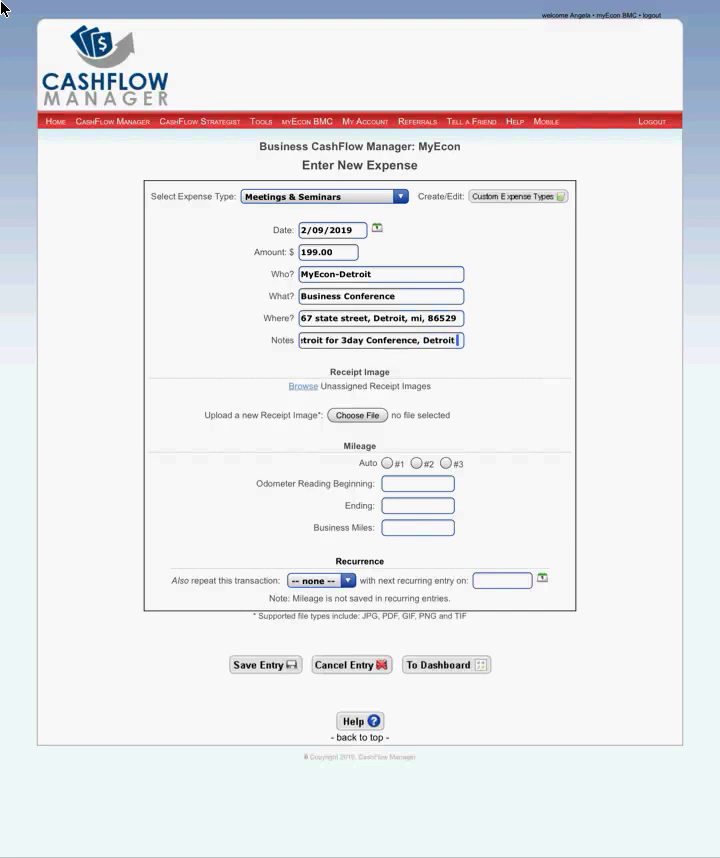
{"action": "type", "text": " Cashflow,"}
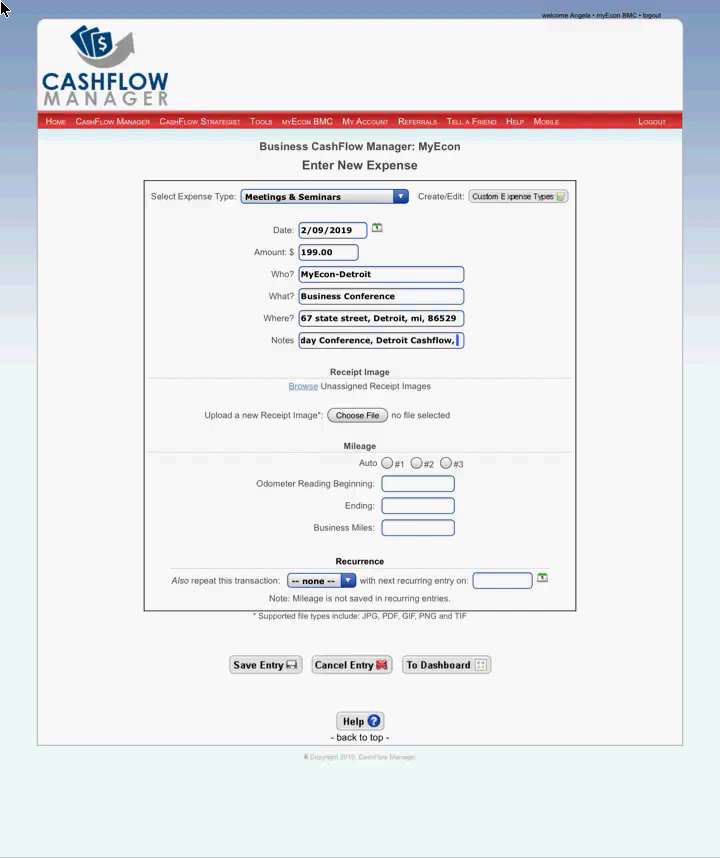
{"action": "type", "text": " hosted by"}
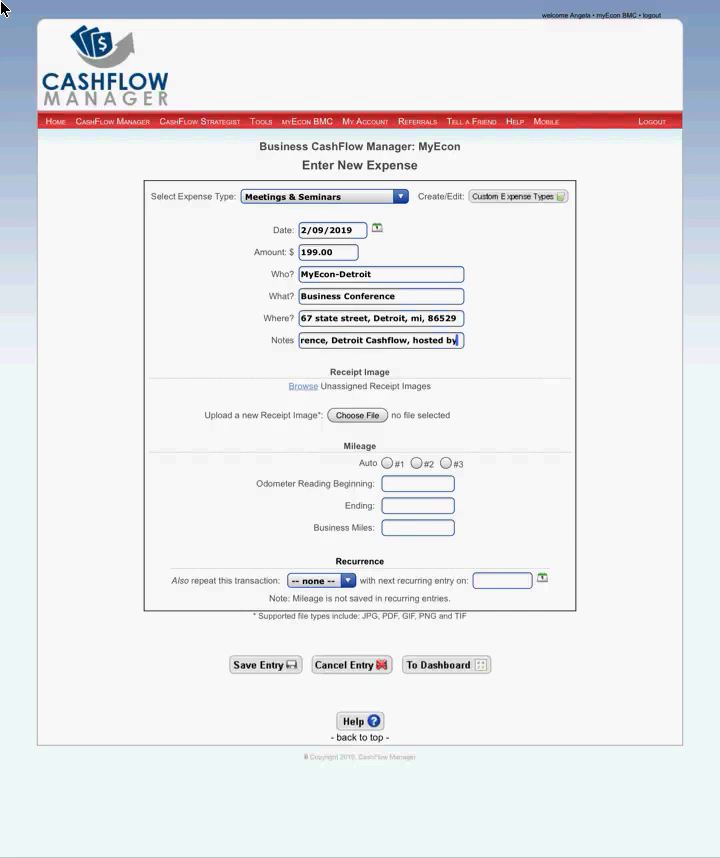
{"action": "type", "text": " f"}
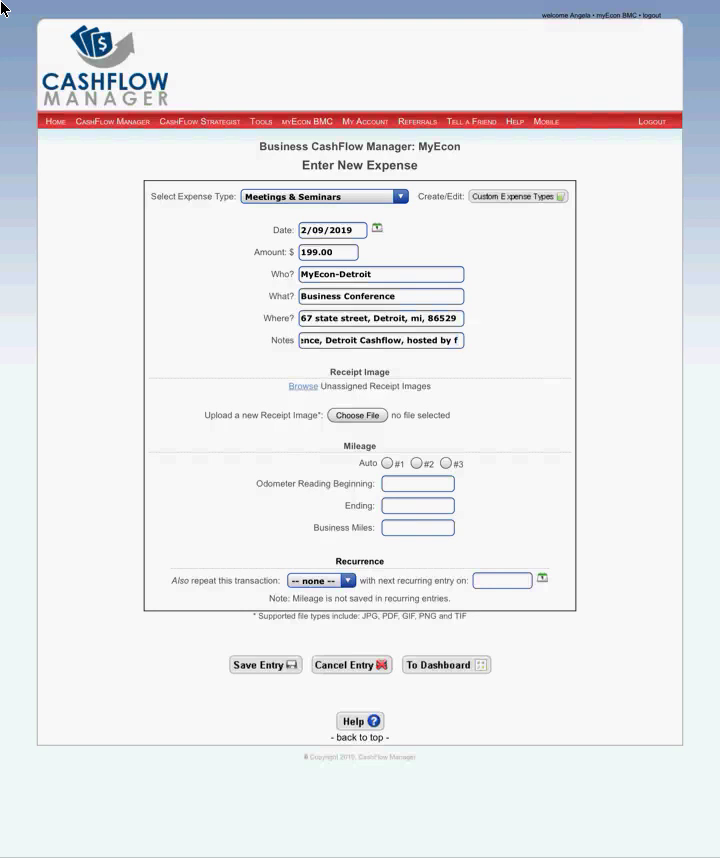
Step: Review the rest of the expense form, covering the receipt image, mileage and recurrence sections
{"action": "scroll", "coordinate": [3, 9], "scroll_direction": "down", "scroll_amount": 1}
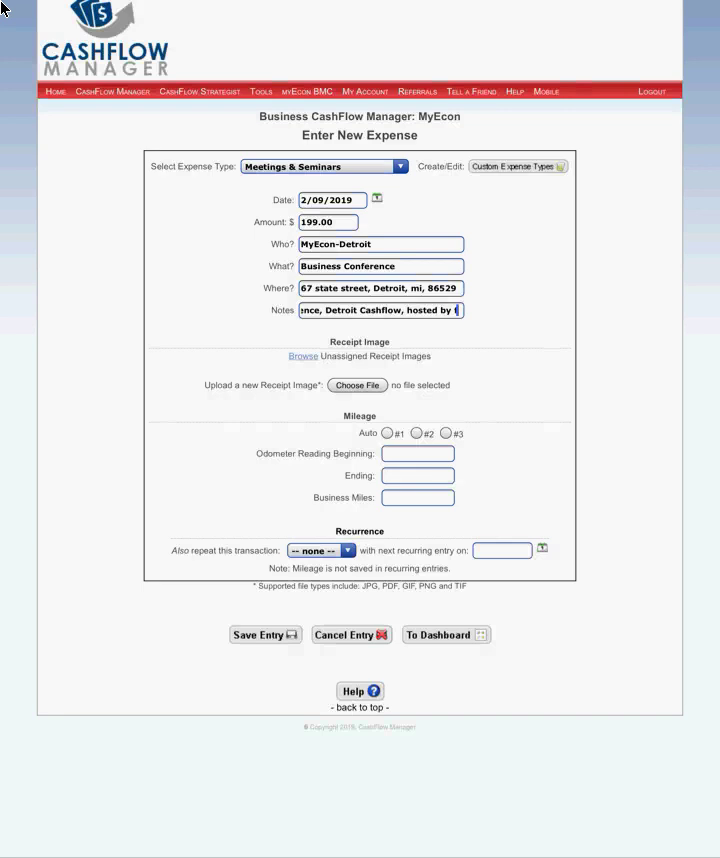
{"action": "scroll", "coordinate": [3, 10], "scroll_direction": "down", "scroll_amount": 2}
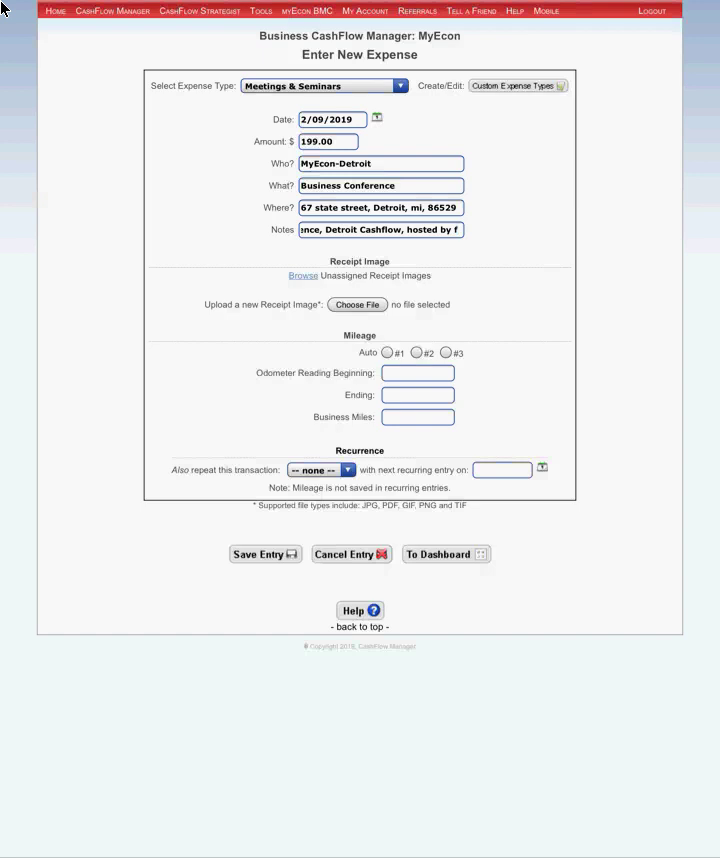
{"action": "scroll", "coordinate": [3, 10], "scroll_direction": "down", "scroll_amount": 2}
{"action": "scroll", "coordinate": [3, 10], "scroll_direction": "up", "scroll_amount": 5}
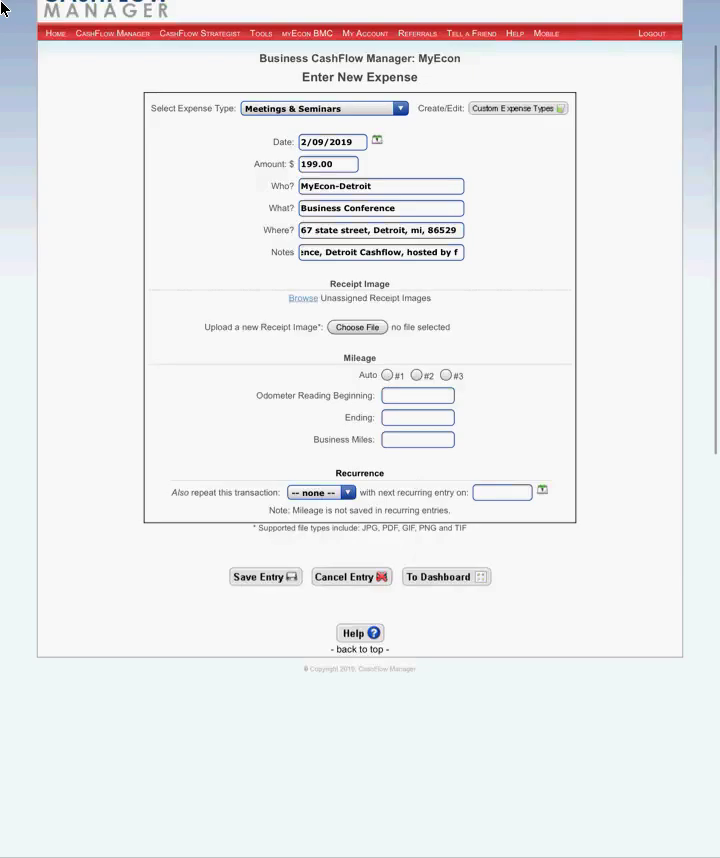
{"action": "scroll", "coordinate": [3, 10], "scroll_direction": "down", "scroll_amount": 6}
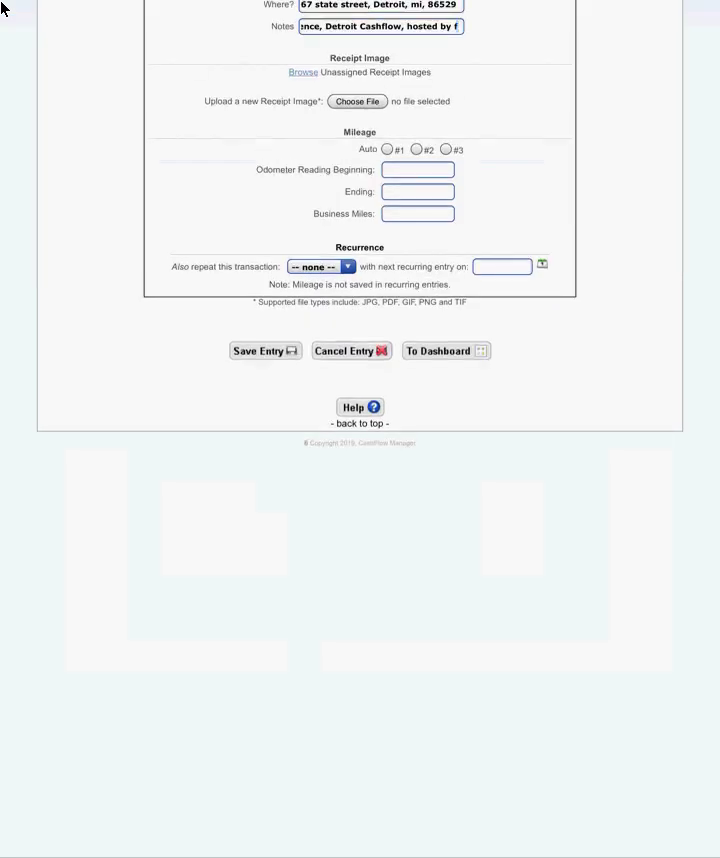
{"action": "scroll", "coordinate": [3, 10], "scroll_direction": "up", "scroll_amount": 5}
{"action": "key", "text": "Return"}
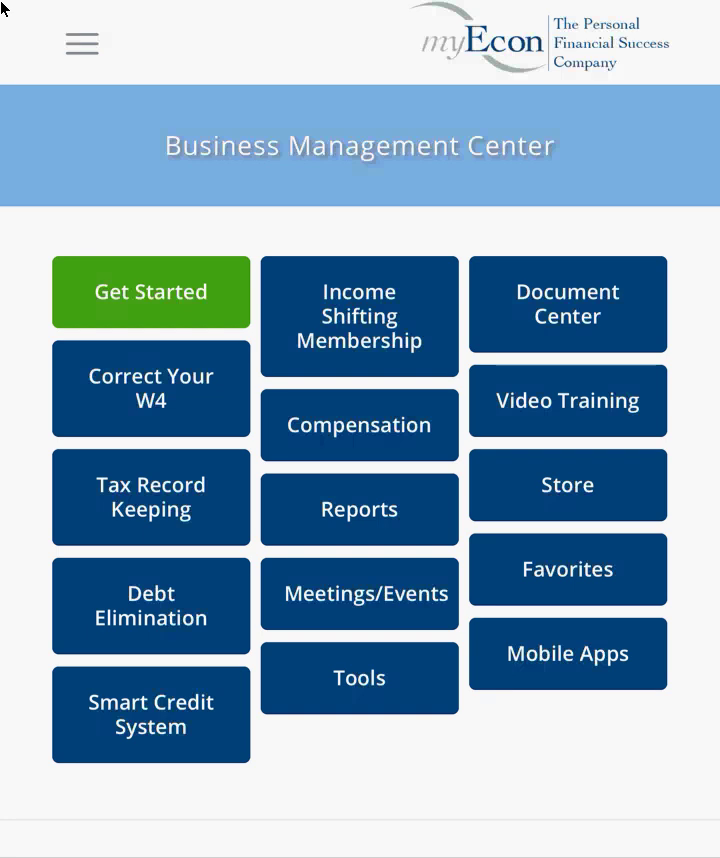
{"action": "scroll", "coordinate": [3, 8], "scroll_direction": "down", "scroll_amount": 1}
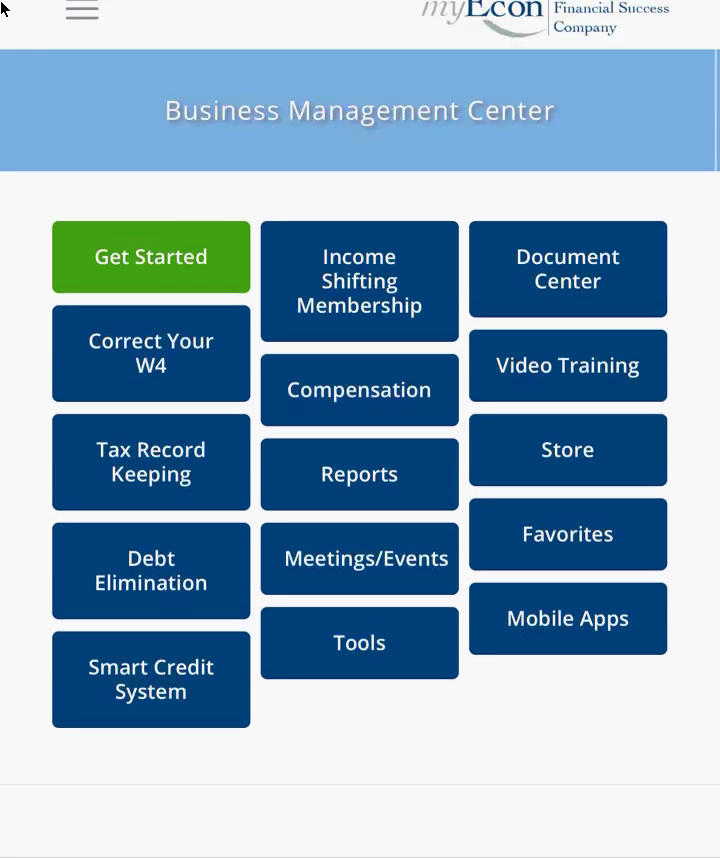